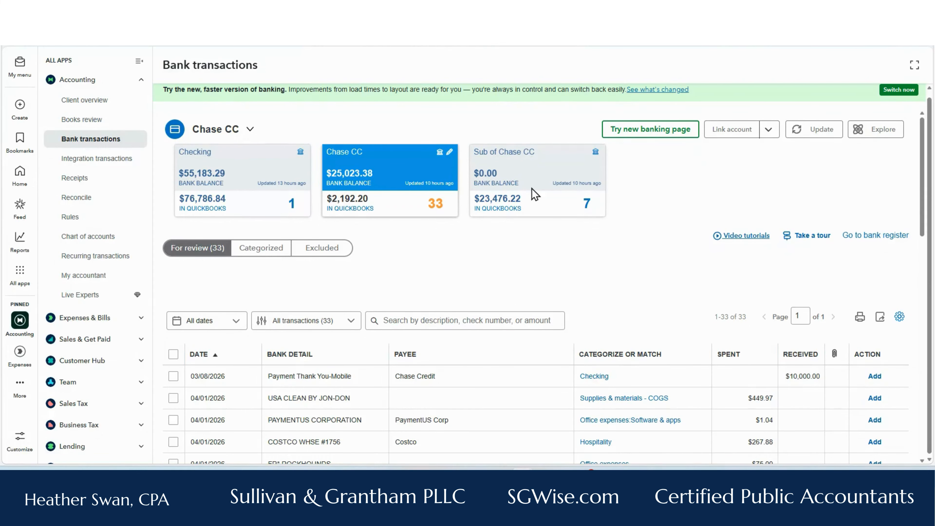
- Record the 03/08/2026 $10,000.00 "Payment Thank You-Mobile" in Chase CC as a transfer from Checking
left_click(477, 376)
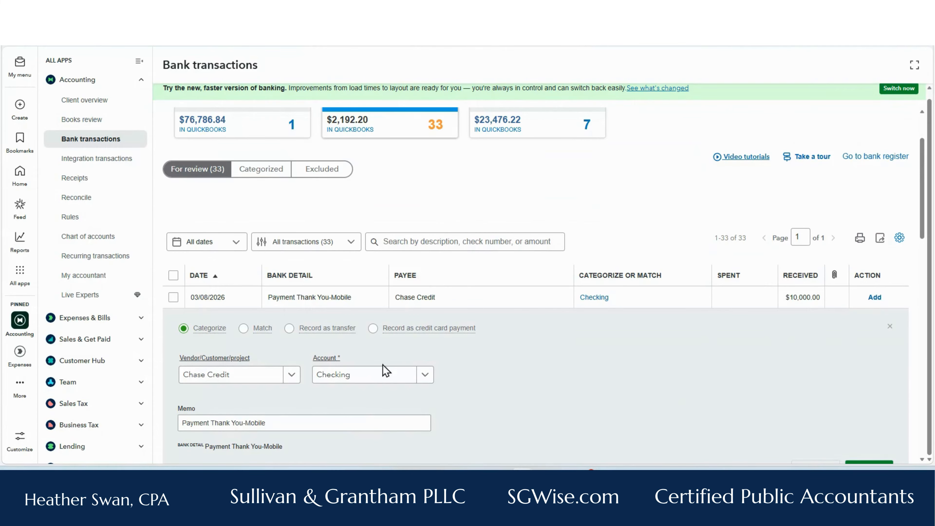
left_click(290, 332)
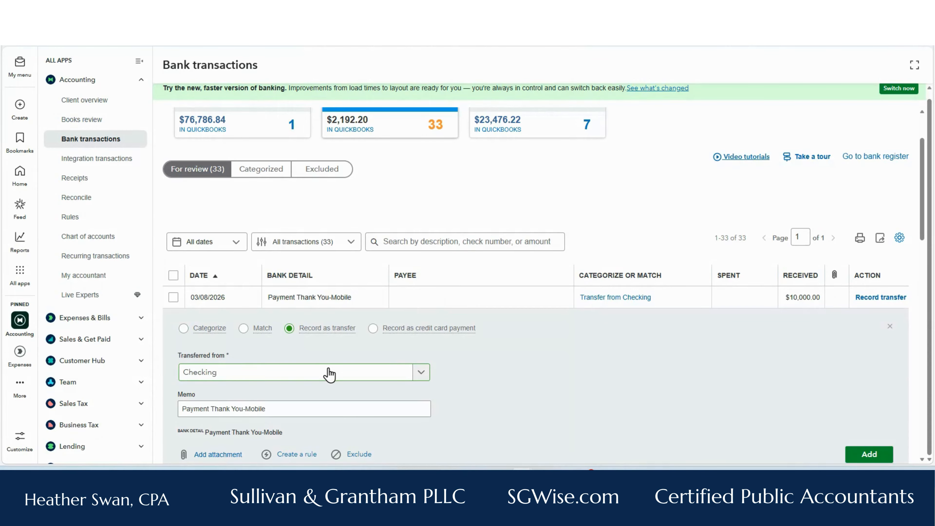
mouse_move(305, 333)
scroll(303, 334, "down", 1)
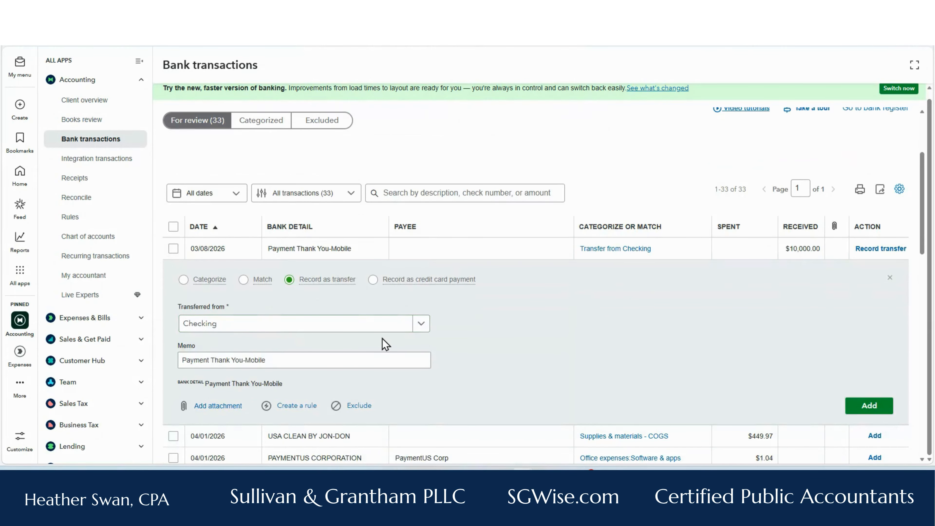
left_click(871, 408)
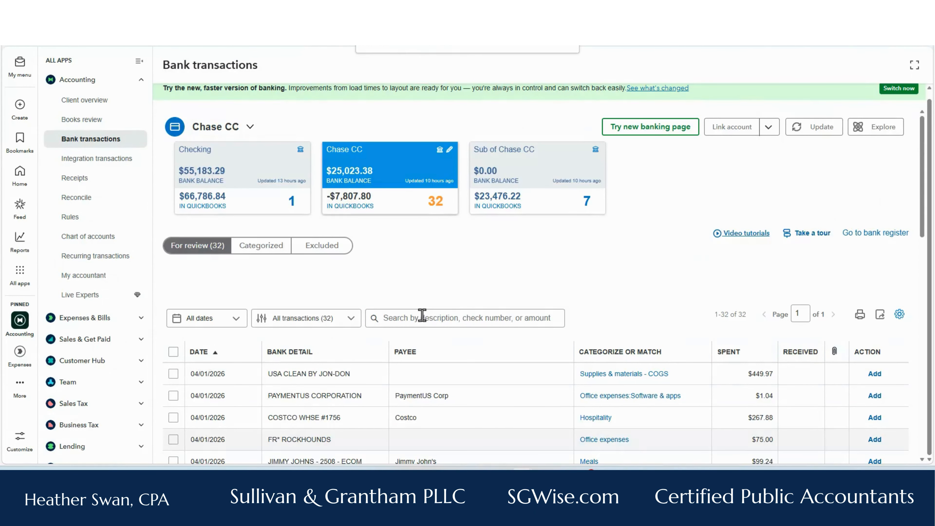
- Match the $10,000.00 Chase credit card payment in the Checking feed to the suggested transfer
left_click(219, 184)
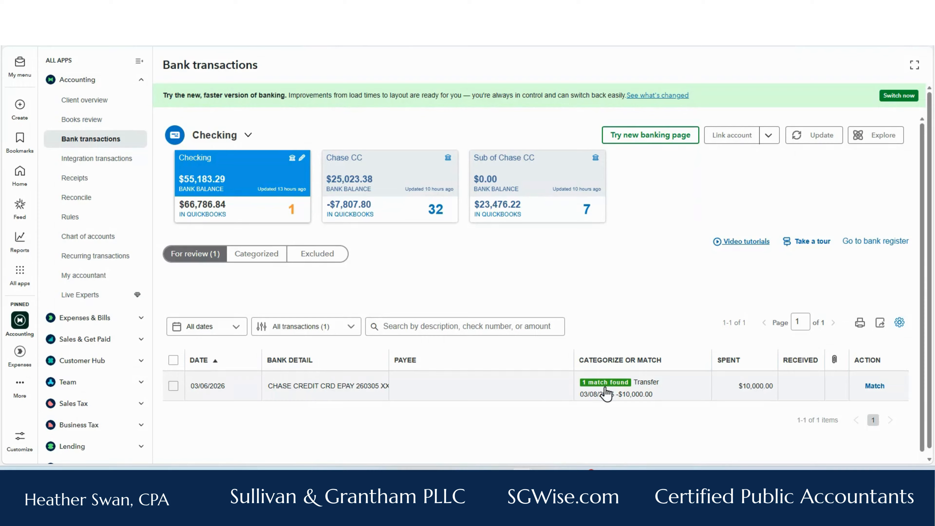
left_click(878, 389)
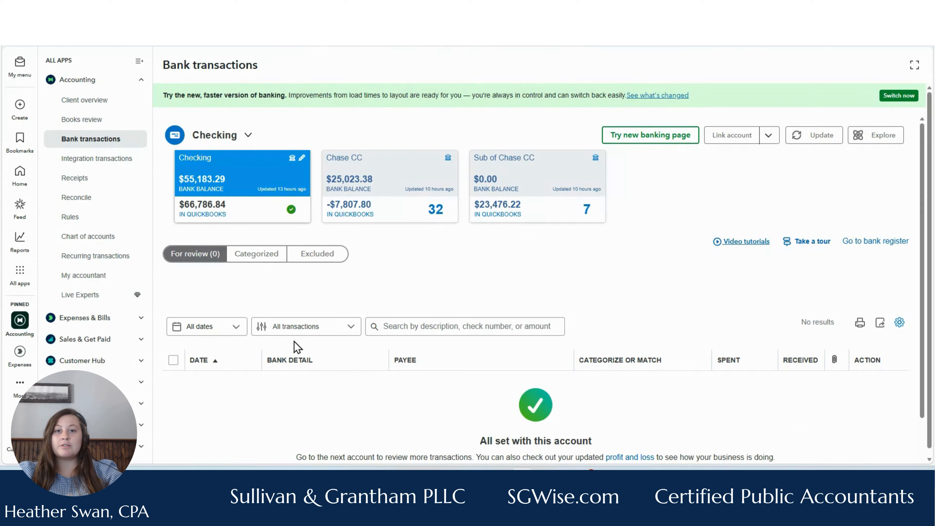
- Review the transactions waiting in the Chase CC feed and in the Sub of Chase CC feed
left_click(389, 184)
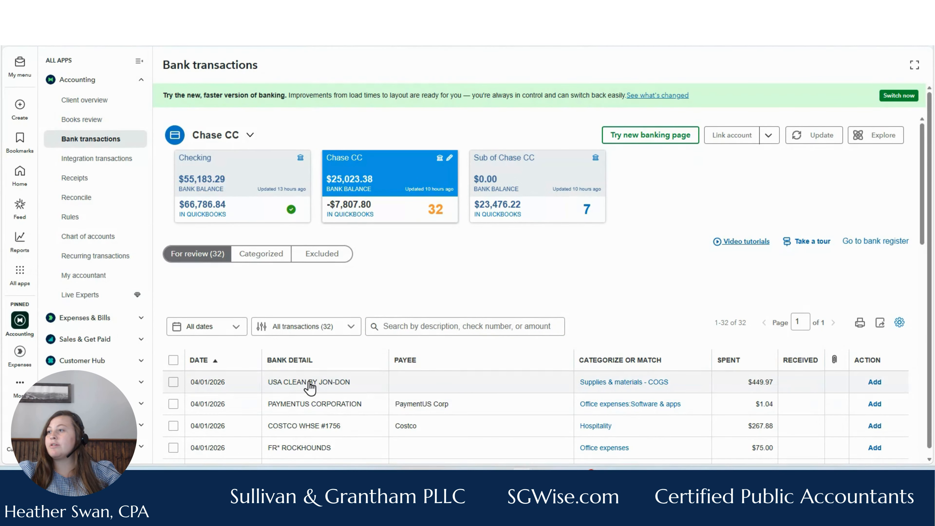
left_click(207, 361)
left_click(212, 361)
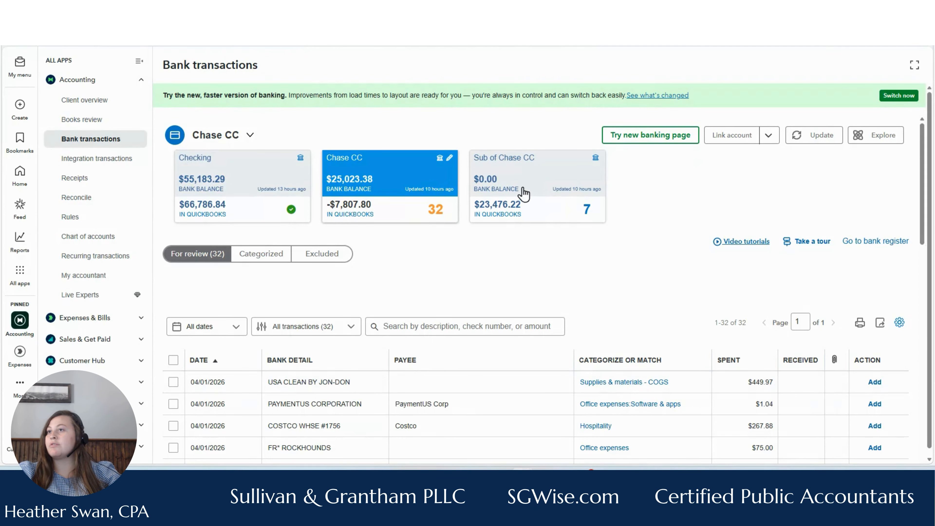
left_click(551, 213)
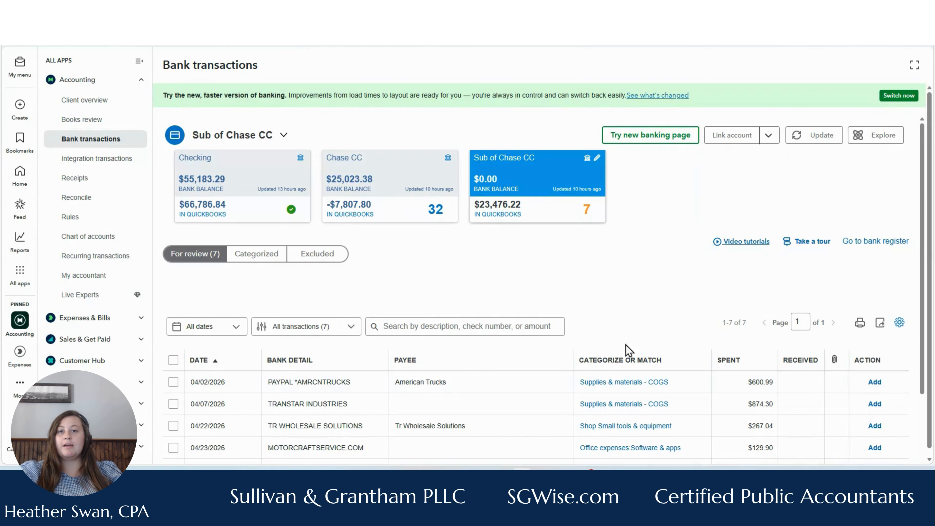
- Create a new journal entry dated 03/27/2026
left_click(19, 107)
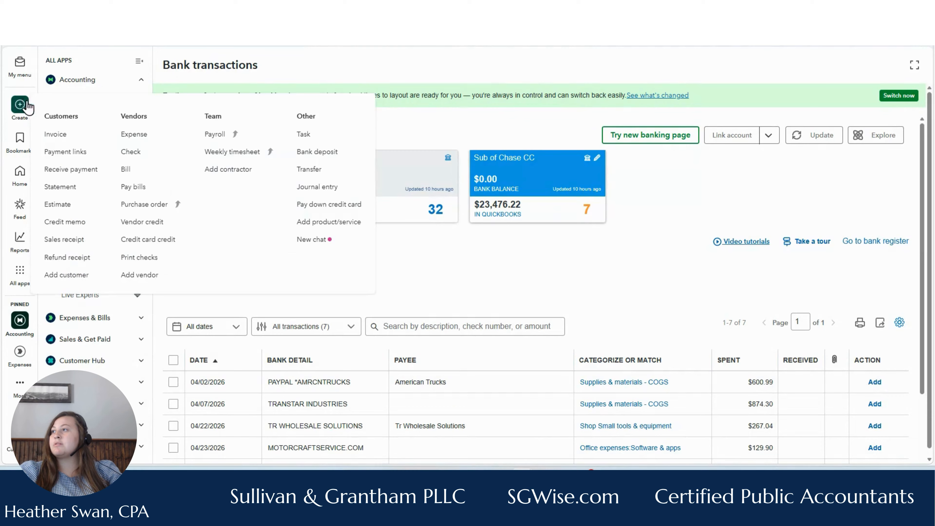
left_click(324, 186)
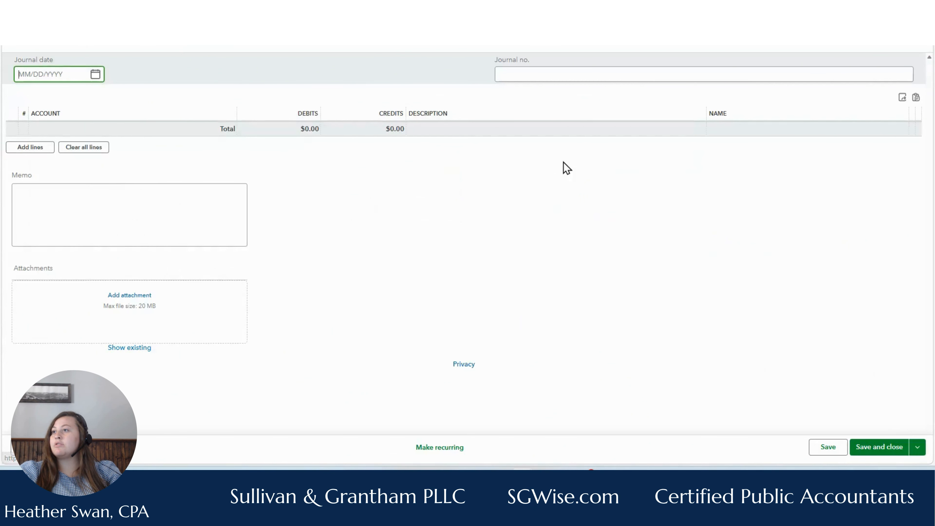
left_click(19, 73)
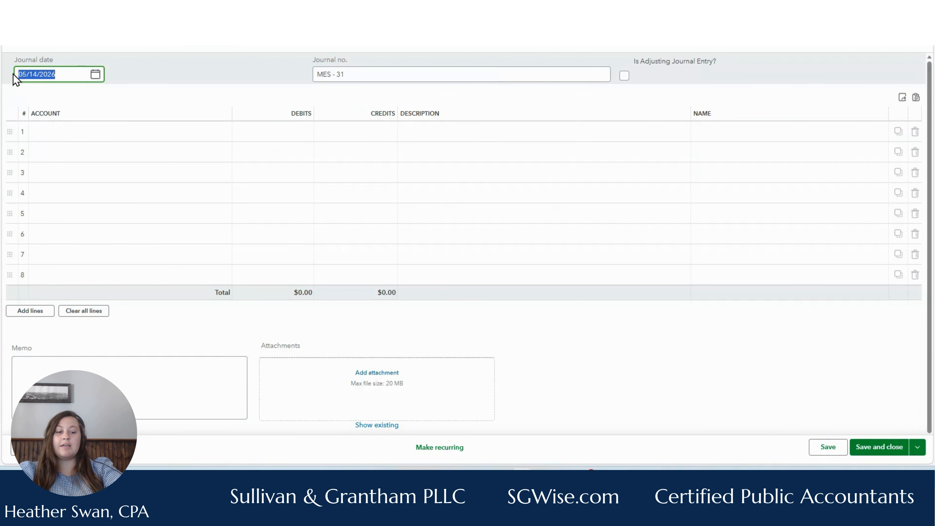
type("3/37/")
key("BackSpace")
key("BackSpace")
key("BackSpace")
key("BackSpace")
key("BackSpace")
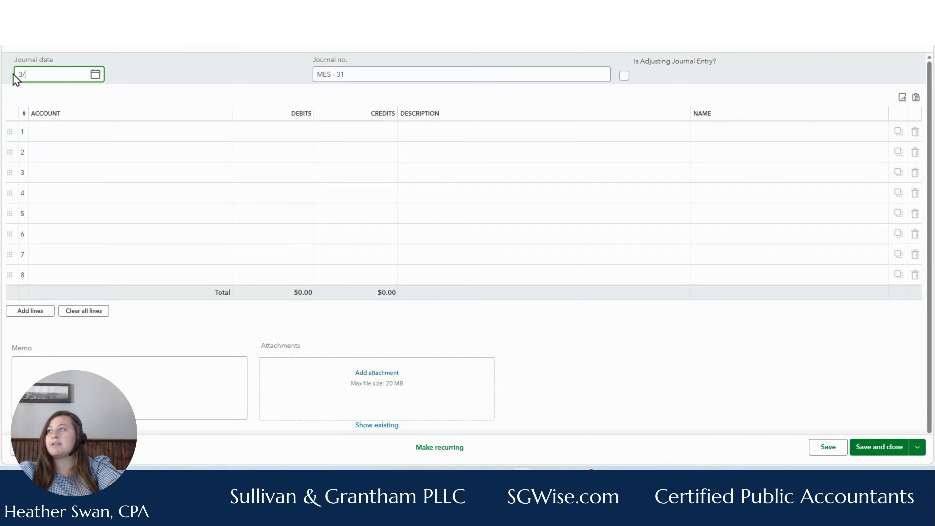
type("3/27/2026")
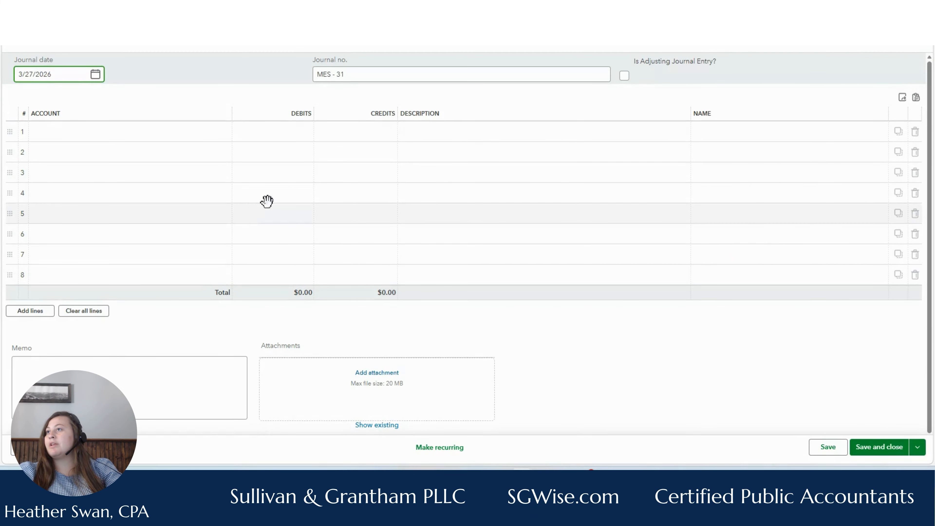
left_click(381, 70)
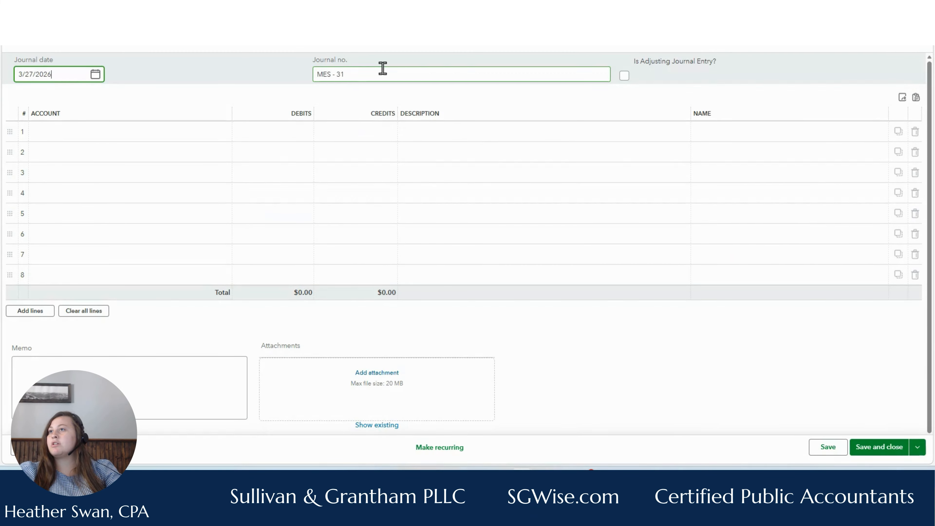
- Debit Sub of Chase CC on line 1 for the statement's cycle total of $13,945.38, with description "to reconcile CC"
left_click(91, 134)
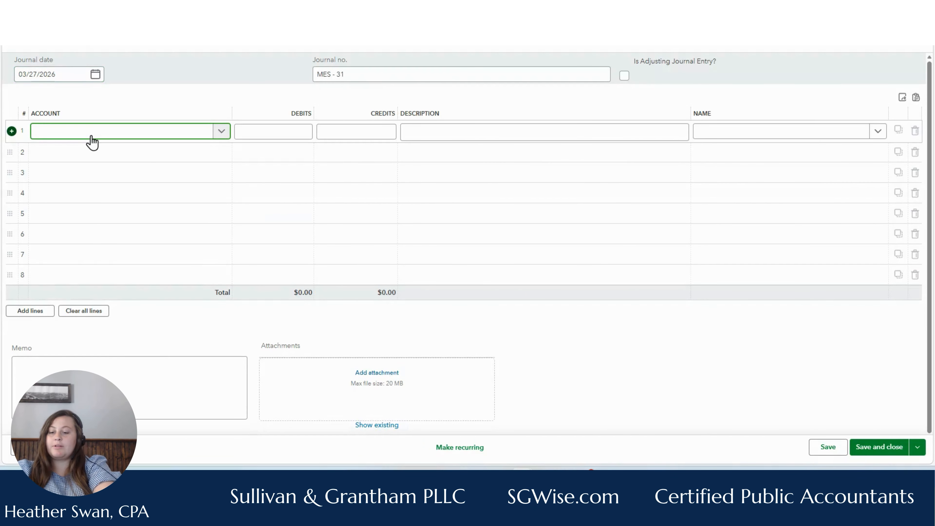
type("Sub of Chase CC")
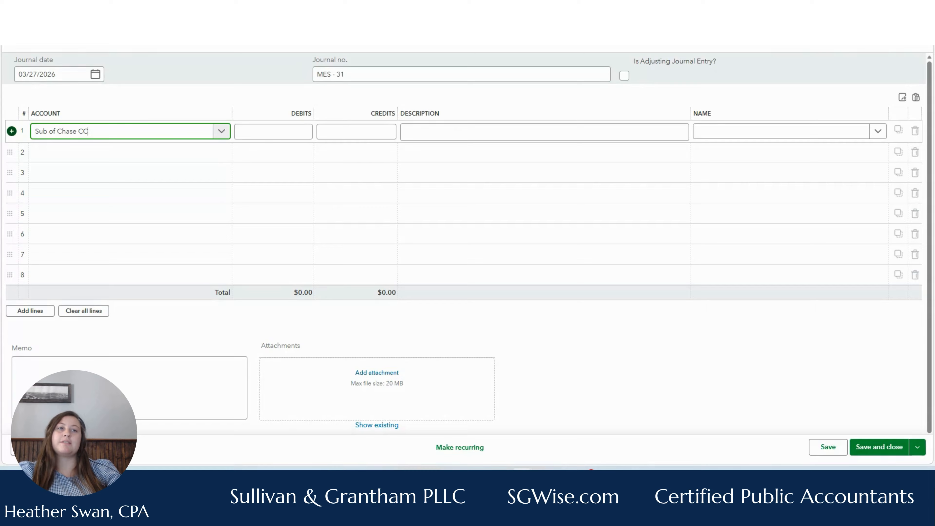
left_click_drag(483, 176, 503, 181)
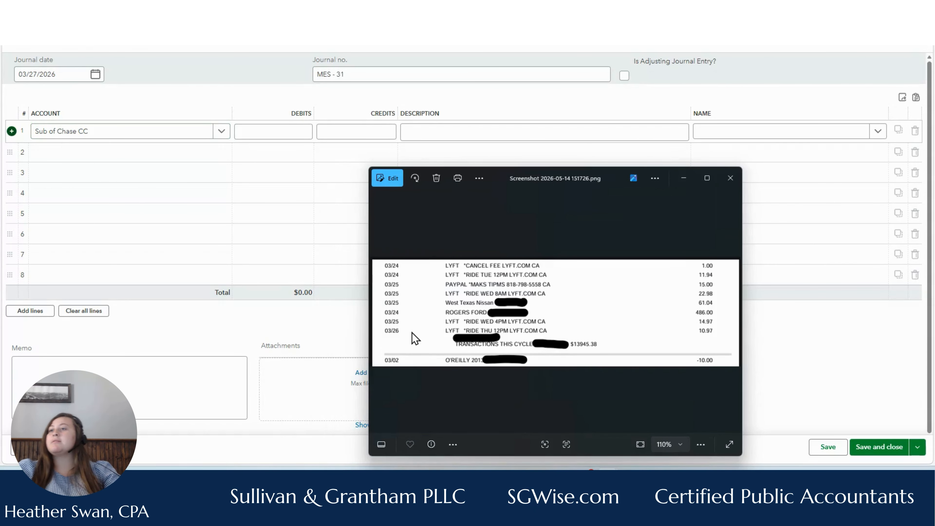
left_click(583, 347)
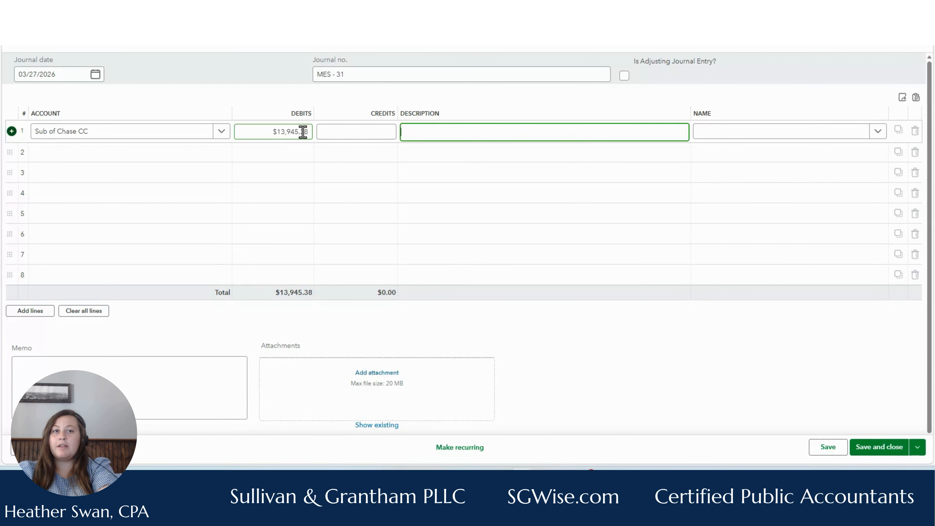
type("to reconcile ")
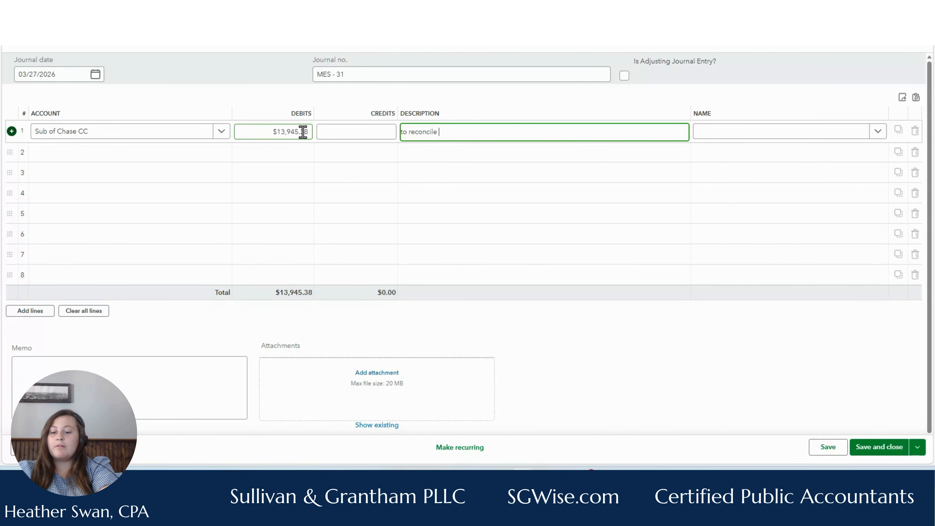
type("CC")
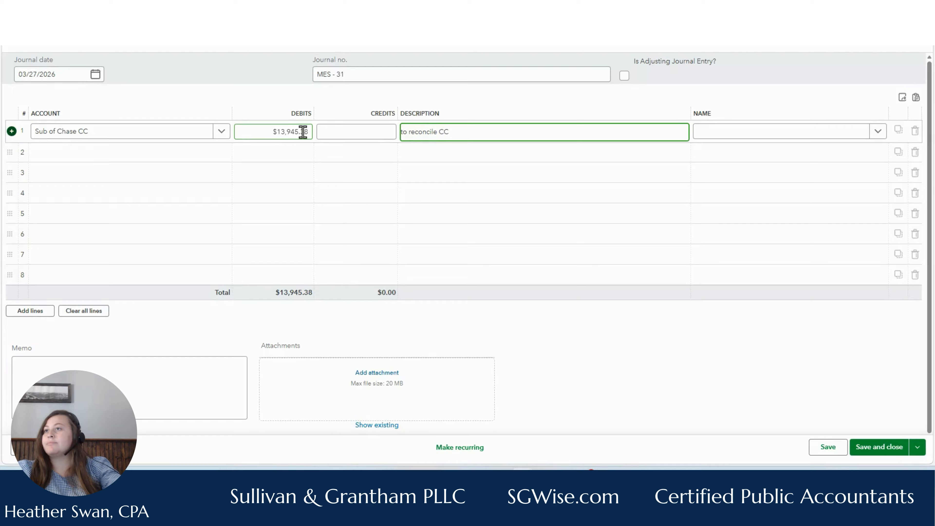
- Credit Chase CC $13,945.38 on line 2 of the journal entry, then save and close it
left_click(139, 152)
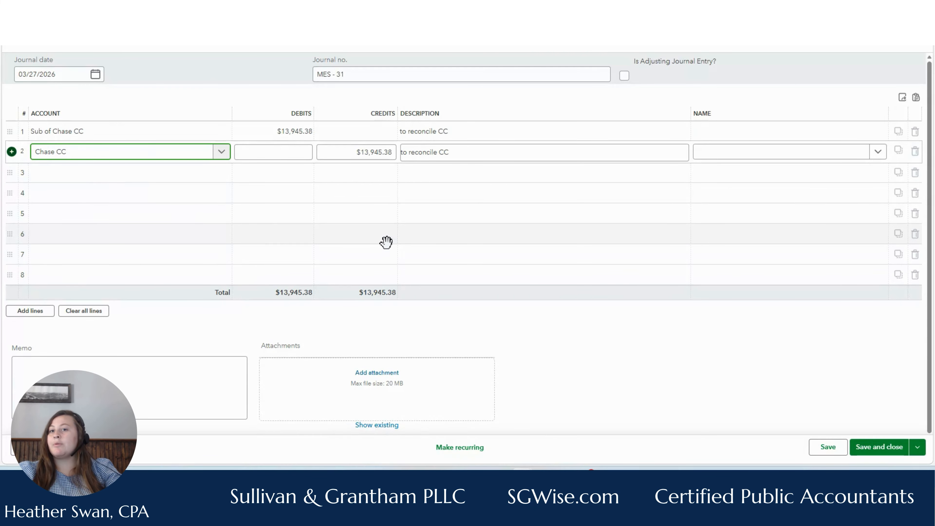
left_click(869, 447)
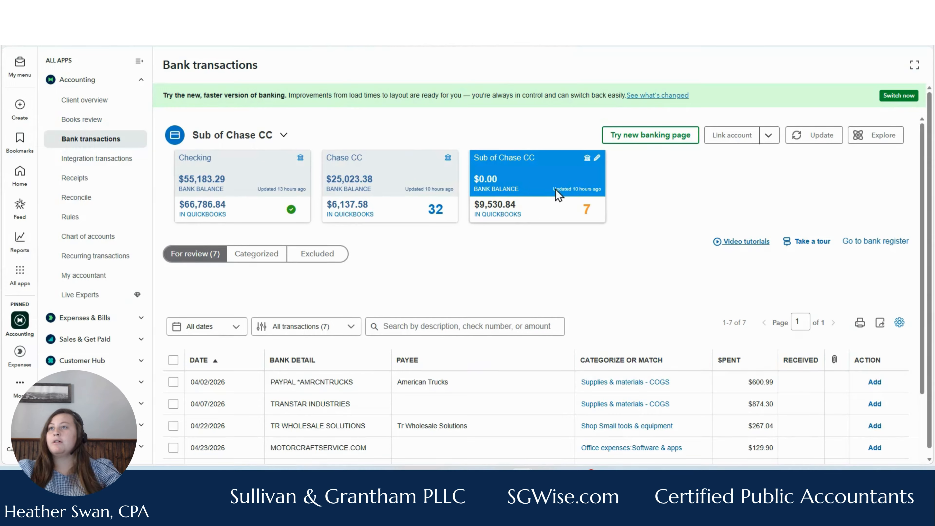
- Start reconciling Sub of Chase CC with a statement ending balance of 0.00 and ending date 03/27/2026
left_click(869, 241)
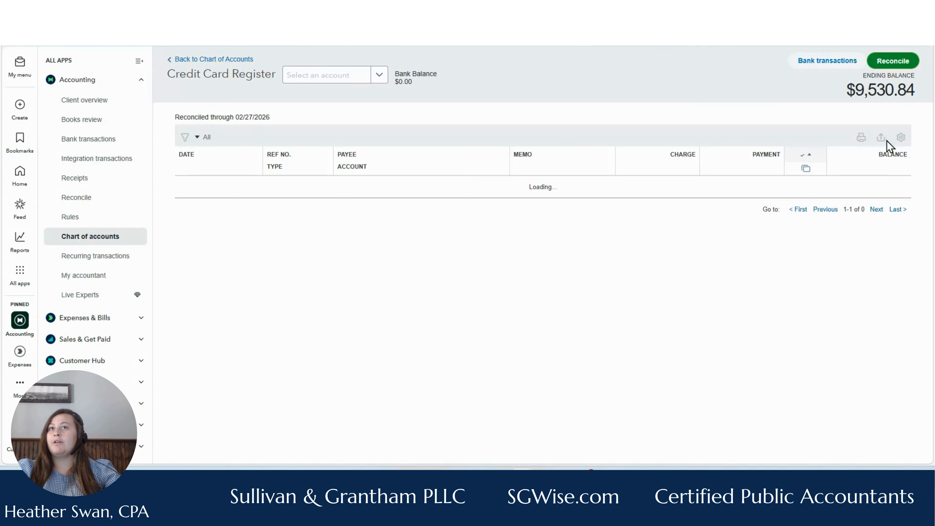
left_click(891, 61)
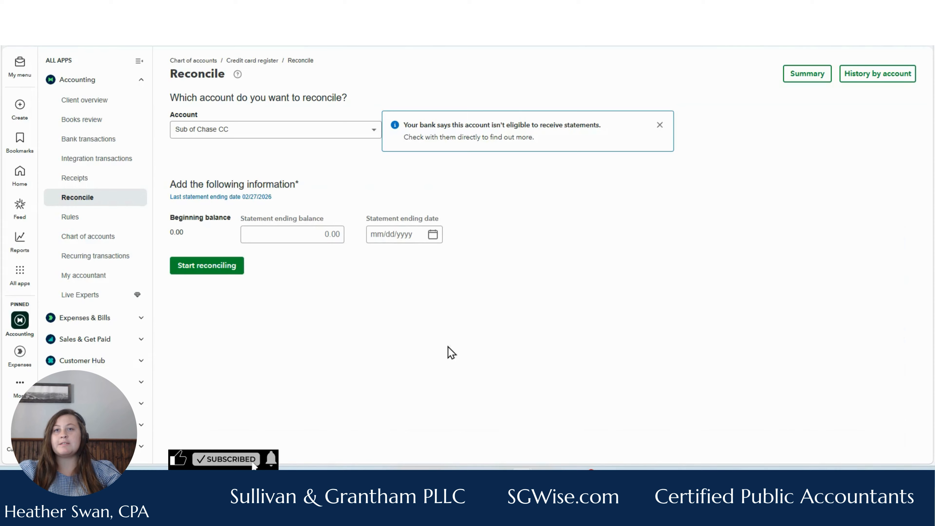
left_click(289, 235)
key("Tab")
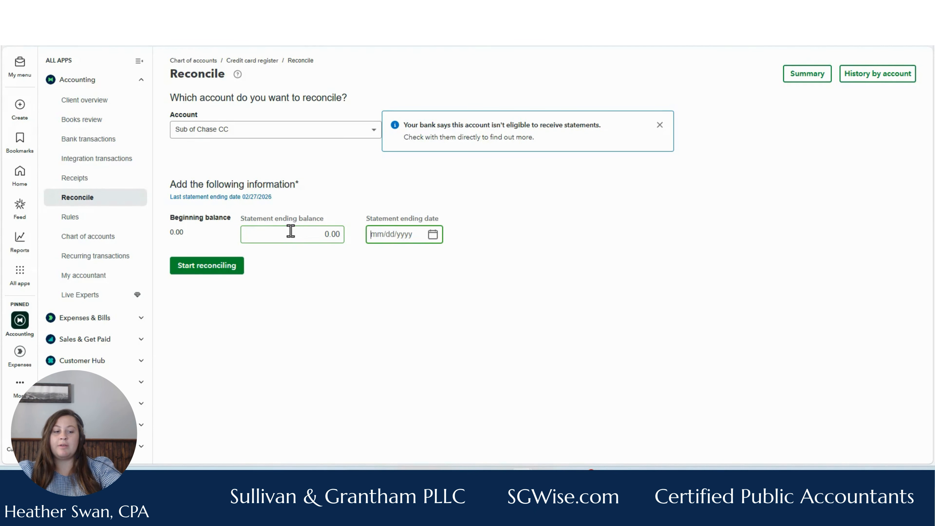
left_click(193, 308)
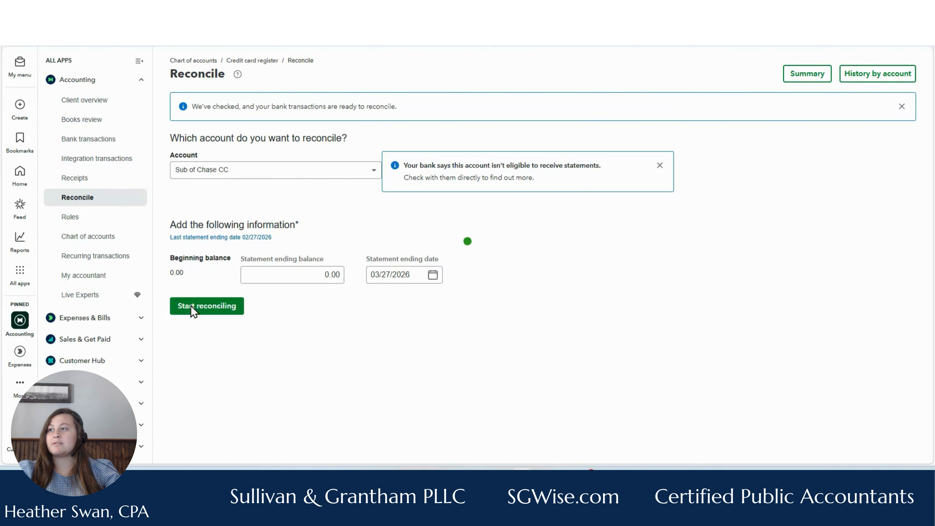
- Mark the MES - 31 journal payment of 13,945.38 as cleared and check the remaining difference
scroll(672, 330, "down", 10)
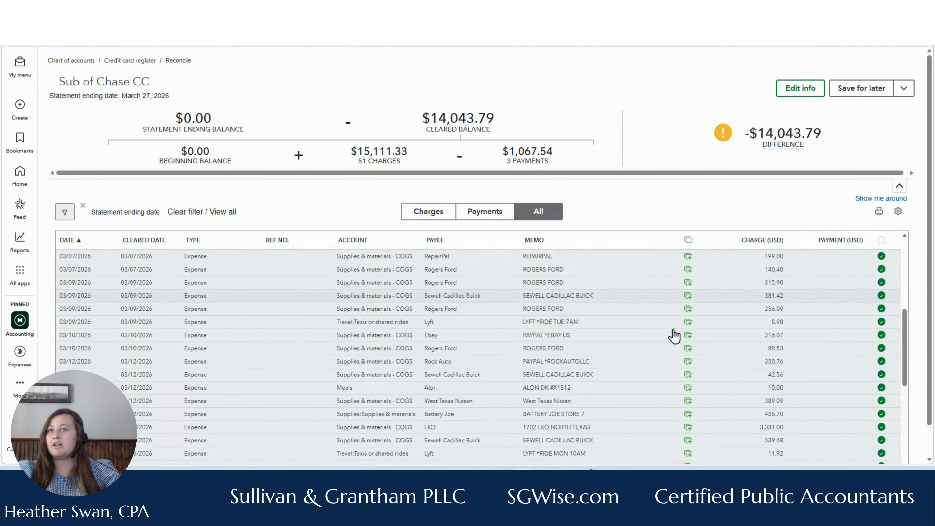
scroll(648, 213, "down", 1)
scroll(644, 223, "down", 2)
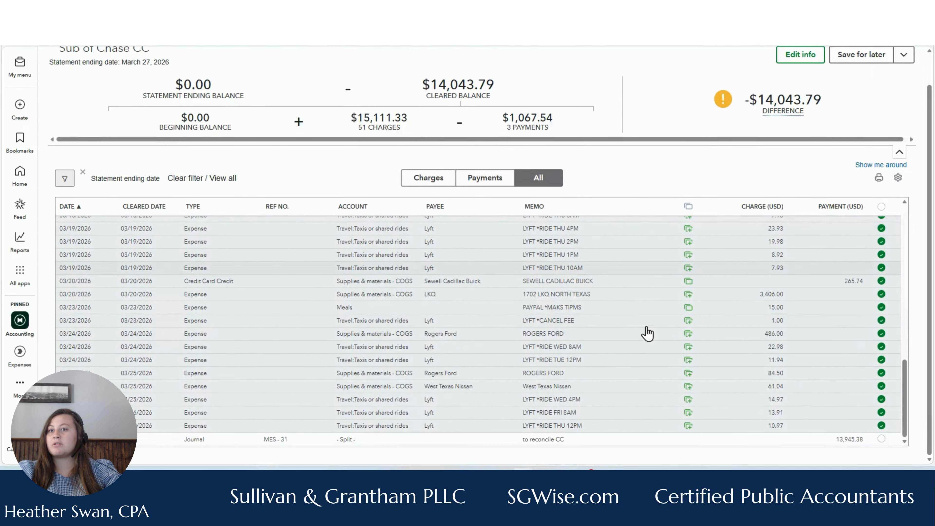
left_click(882, 440)
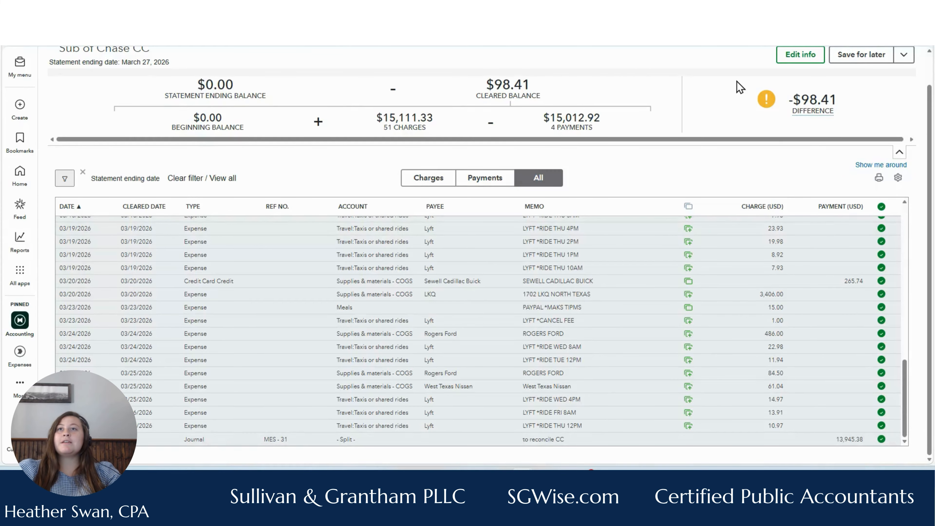
mouse_move(829, 132)
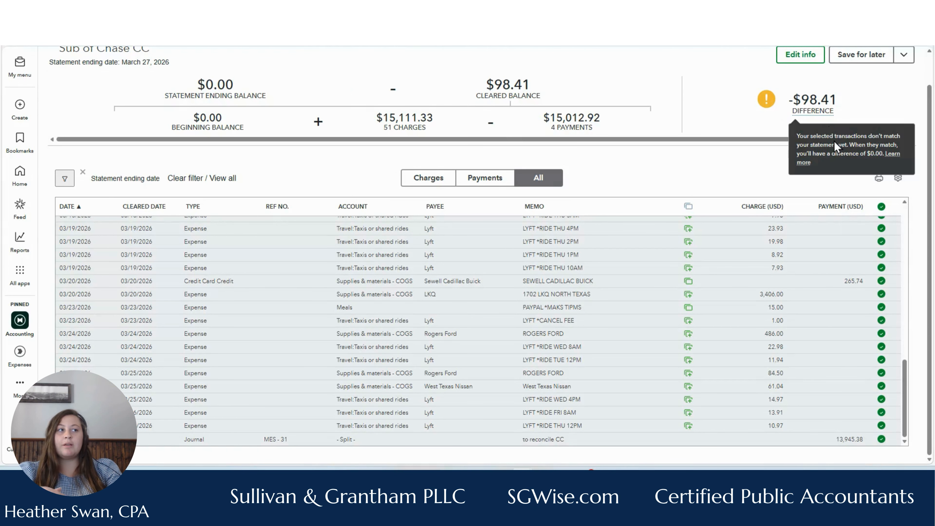
- Compare the late March charges with the statement image and unmark the 13.91 LYFT *RIDE FRI 8AM and 84.50 ROGERS FORD charges
left_click_drag(931, 226, 313, 107)
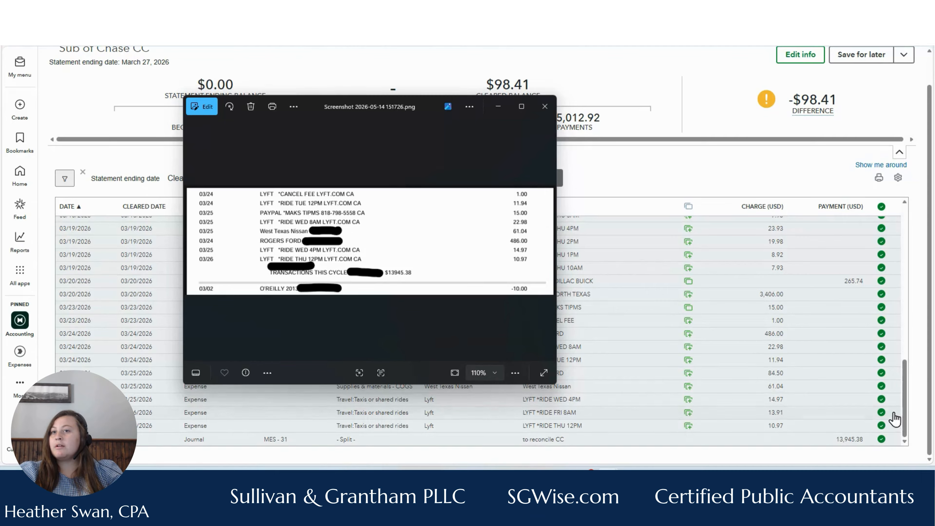
left_click(881, 412)
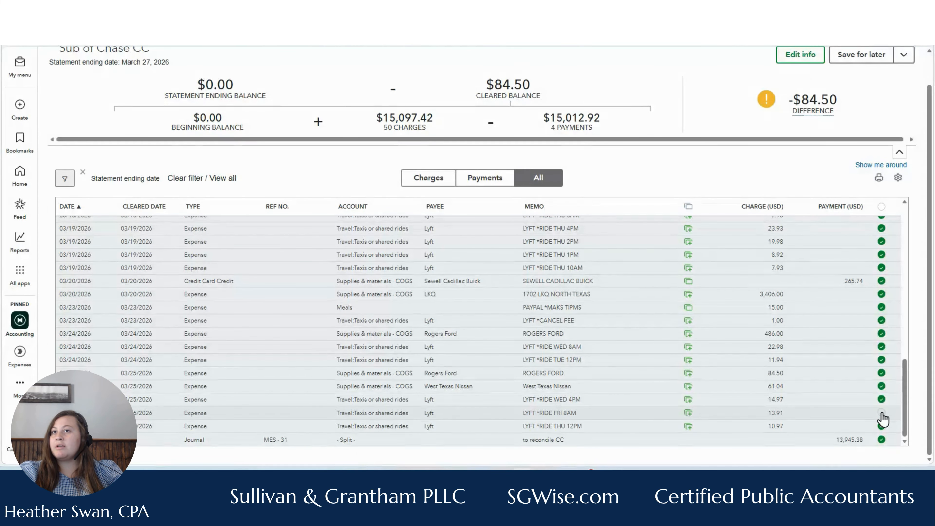
left_click(607, 477)
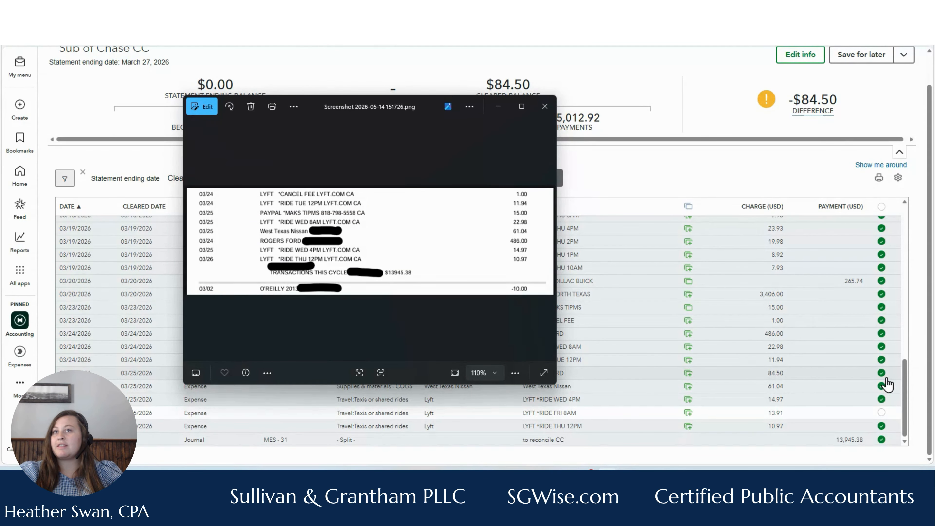
left_click(881, 373)
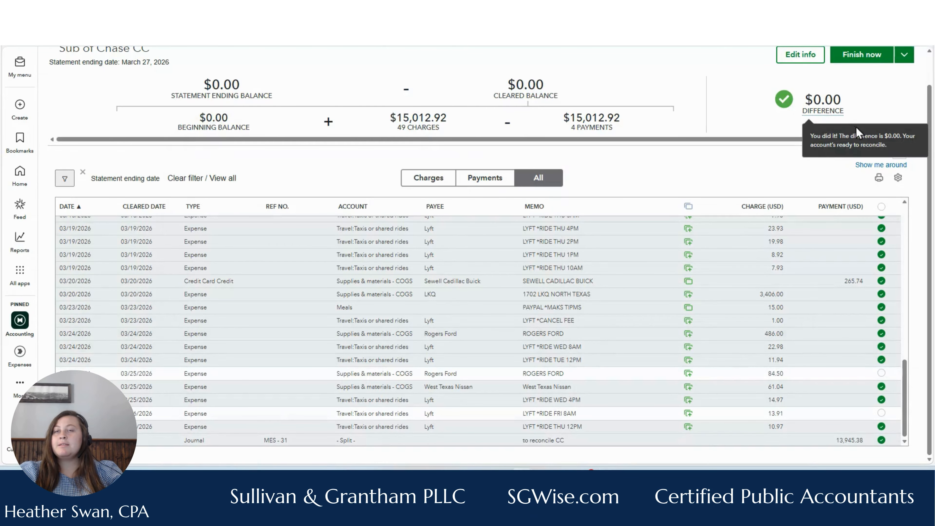
- Finish the Sub of Chase CC reconciliation and open the reconciliation setup for the parent Chase CC account
left_click(861, 55)
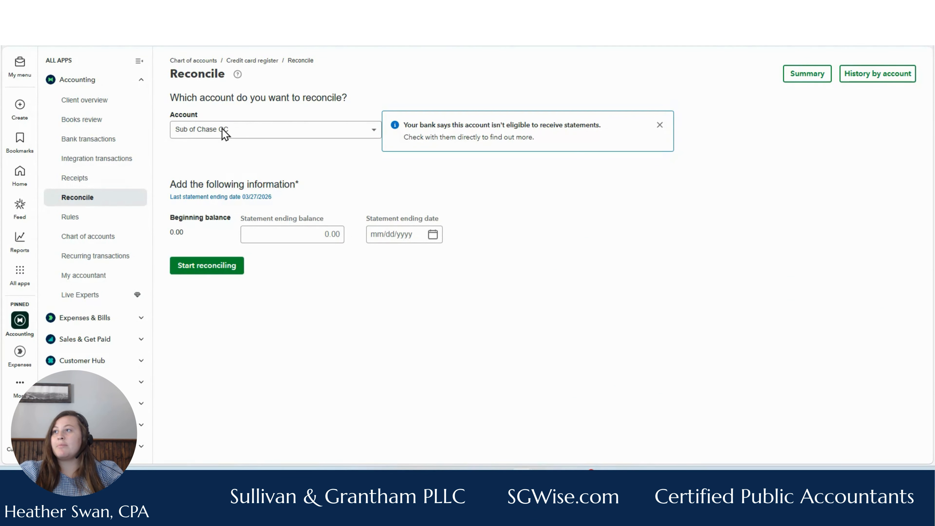
left_click(221, 128)
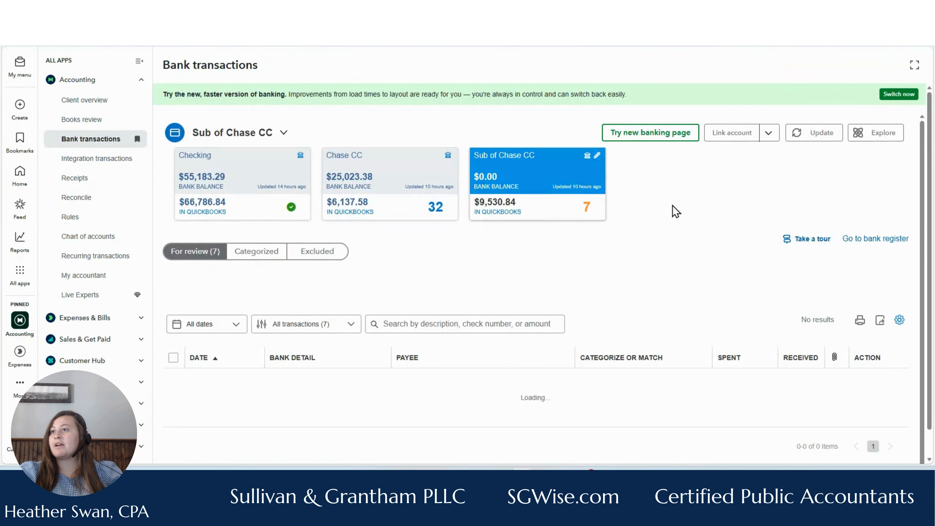
left_click(411, 193)
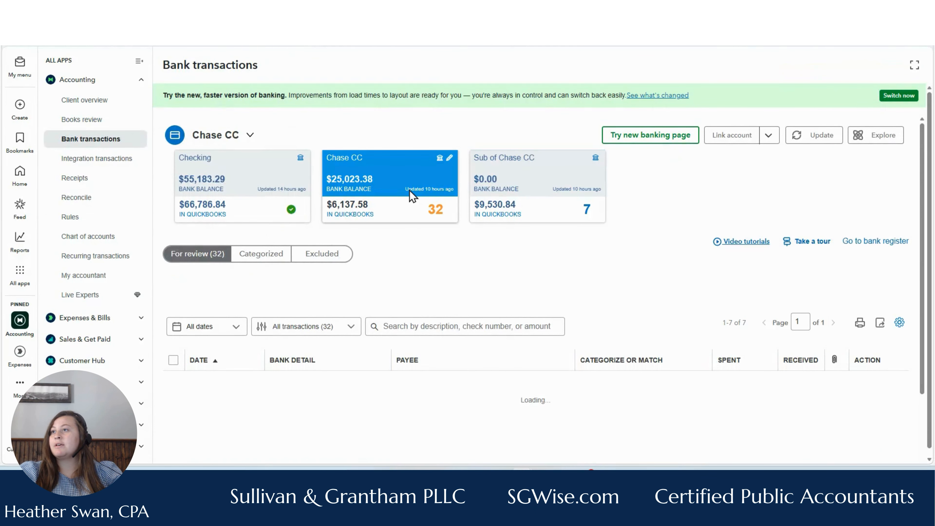
left_click(885, 240)
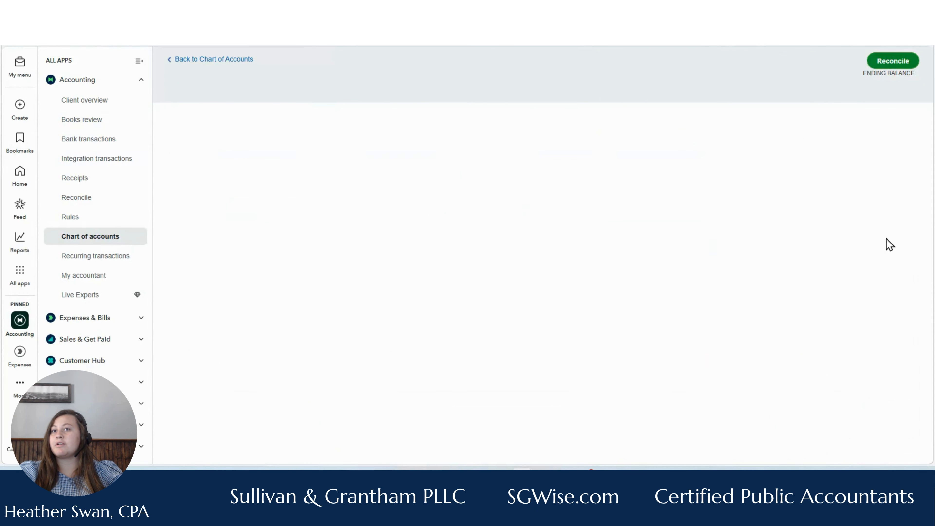
left_click(898, 61)
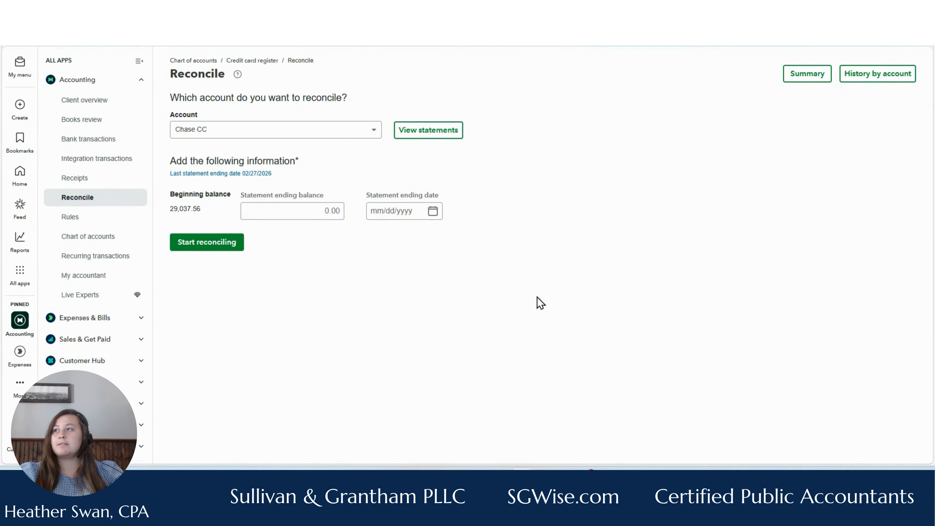
- Start reconciling Chase CC with a statement ending balance of 15,958.02 dated 03/27/2026, and mark the 13,945.38 MES - 31 journal charge as cleared
left_click_drag(934, 151, 566, 117)
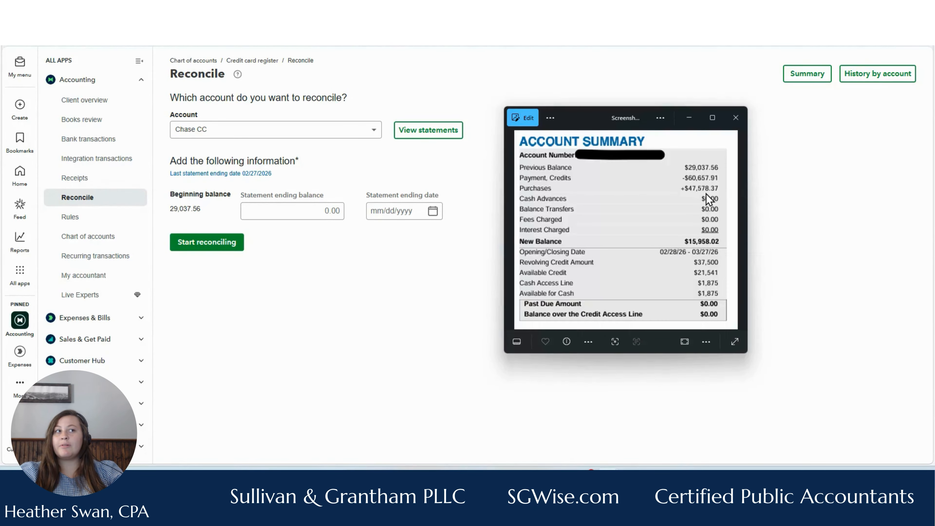
left_click(695, 243)
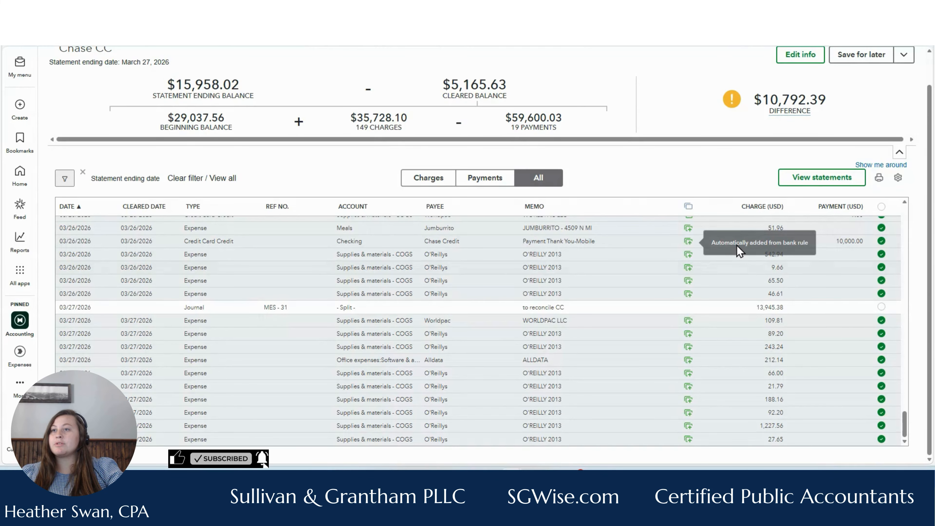
left_click(881, 308)
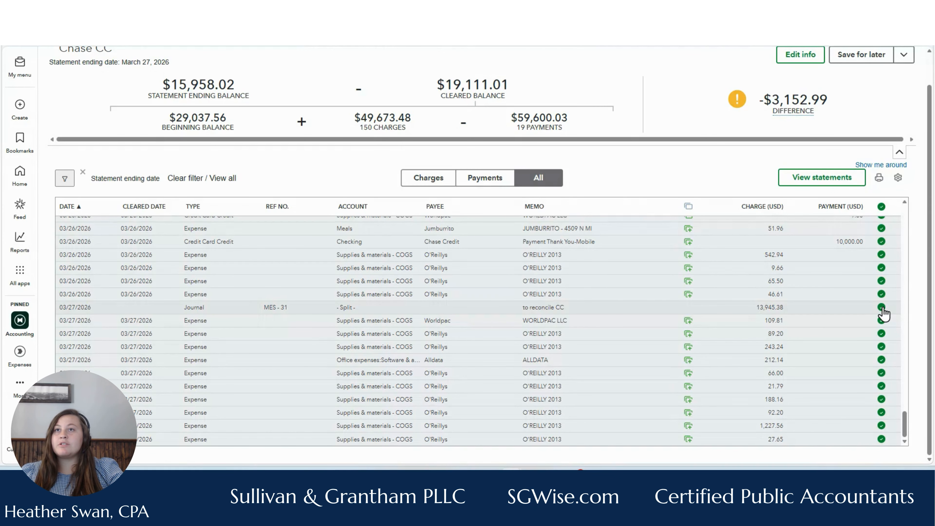
mouse_move(799, 112)
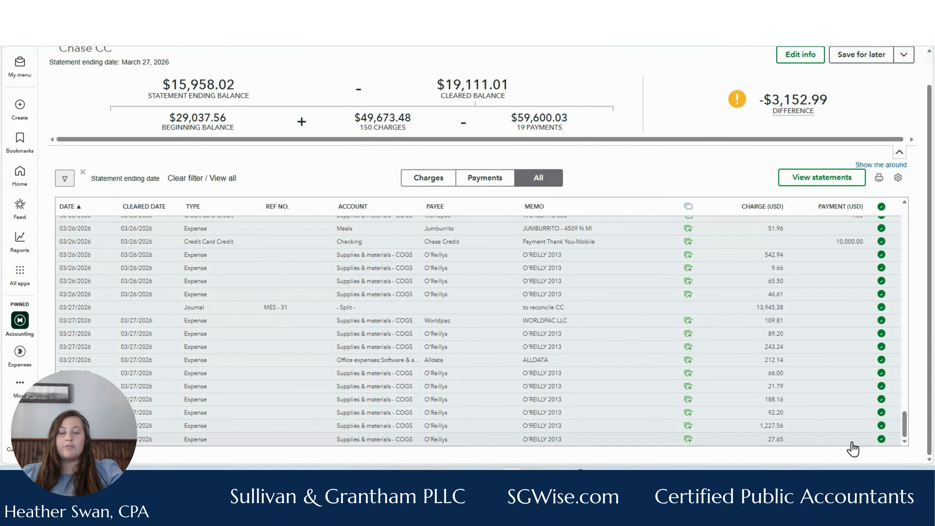
- Unmark all the 03/27/2026 expense charges, from the 27.65 O'REILLY charge up to the 109.81 WORLDPAC charge
left_click(881, 439)
left_click(881, 426)
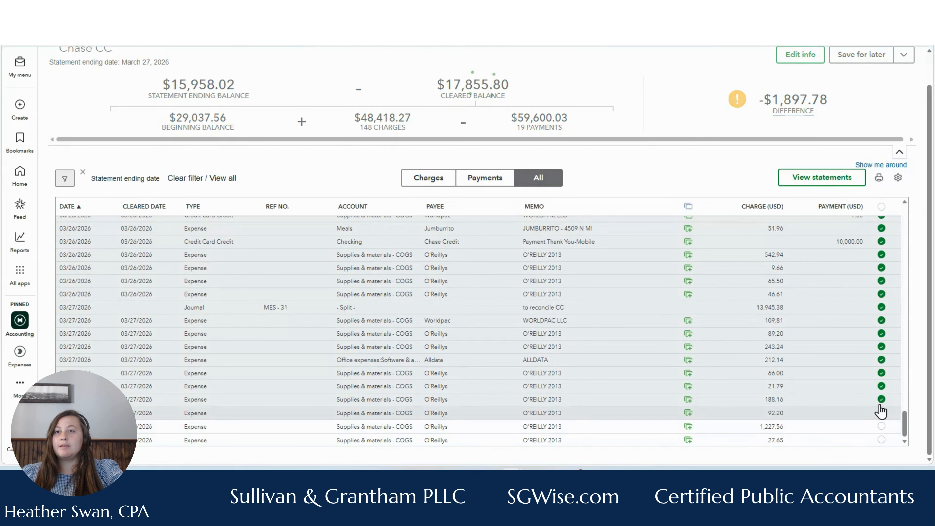
left_click(881, 320, "shift")
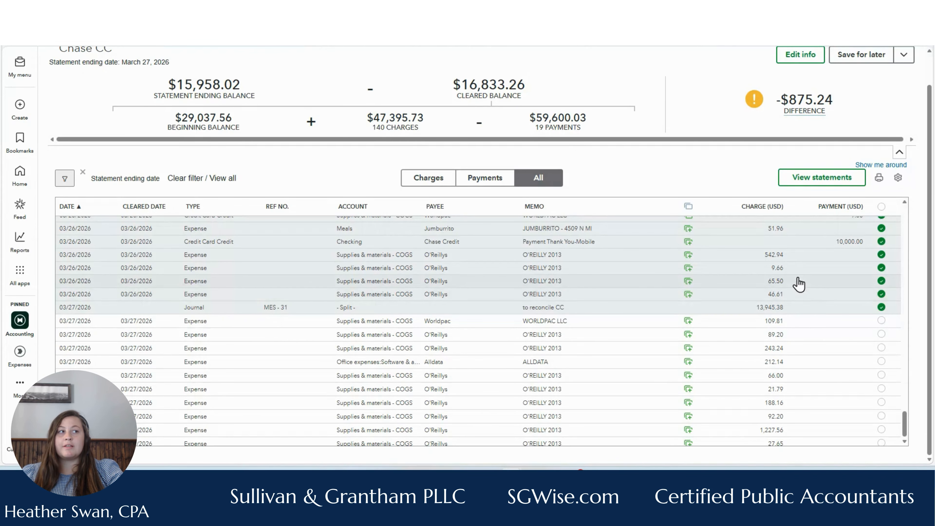
- Unmark the 542.94 O'REILLY, 51.96 JUMBURRITO and 290.00 STARLINK charges and the 9.66 WORLDPAC credit, and finish the Chase CC reconciliation
left_click(881, 255)
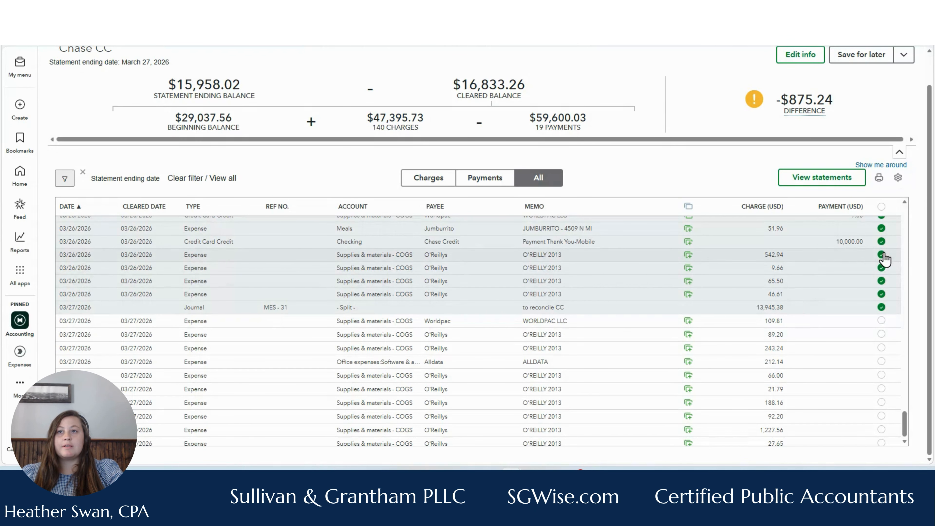
scroll(833, 299, "up", 2)
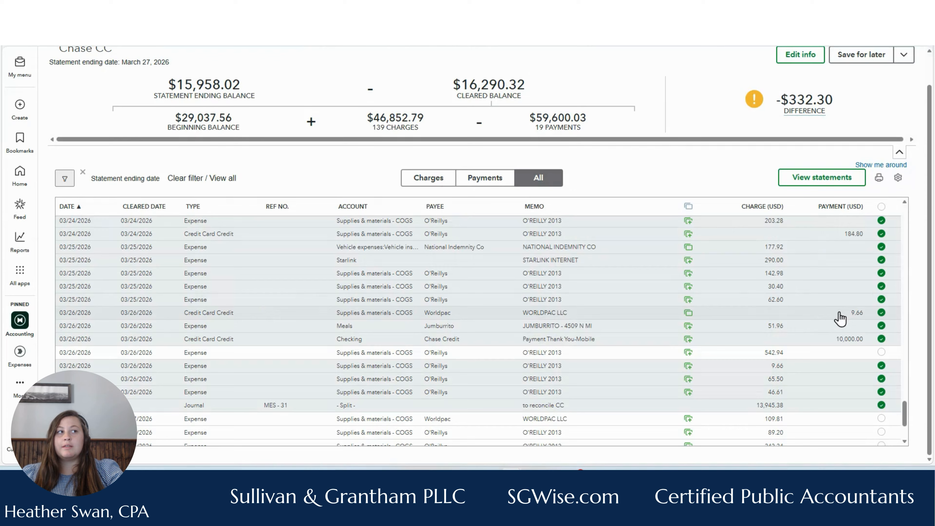
left_click(881, 326)
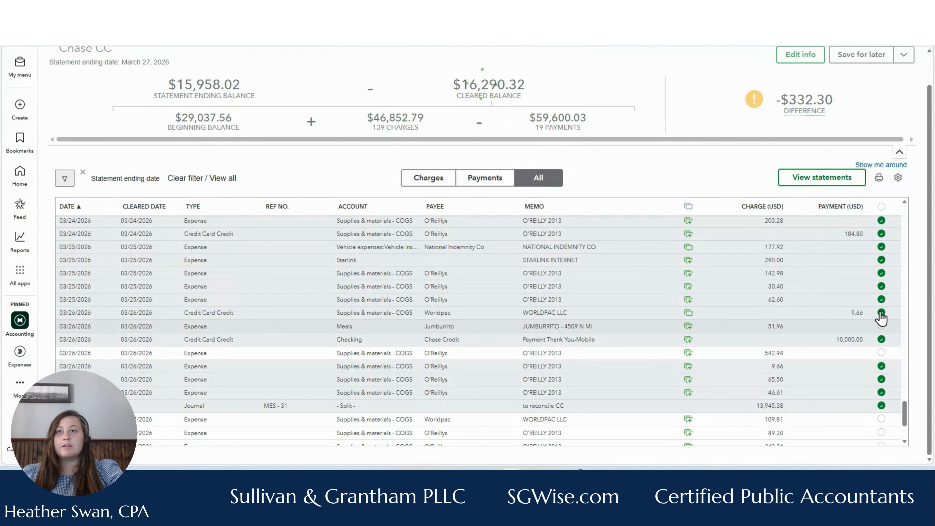
left_click(881, 313)
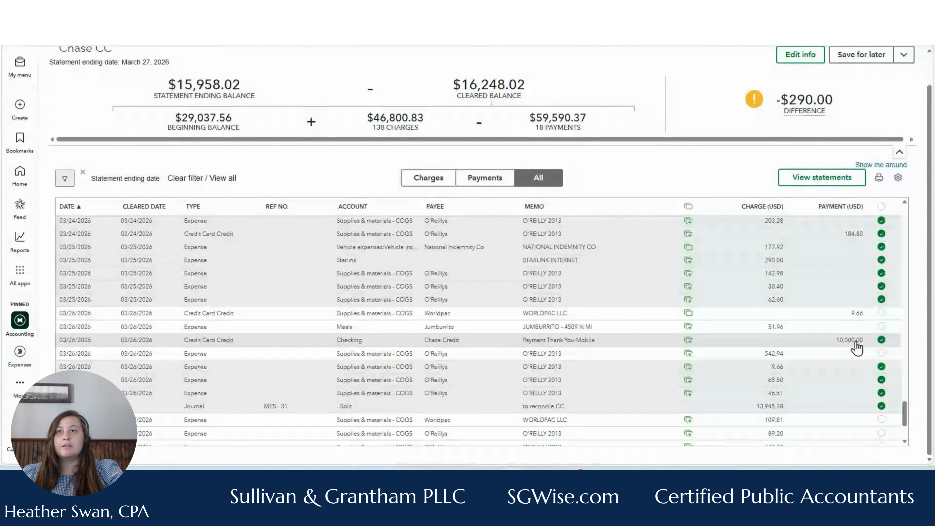
left_click(882, 260)
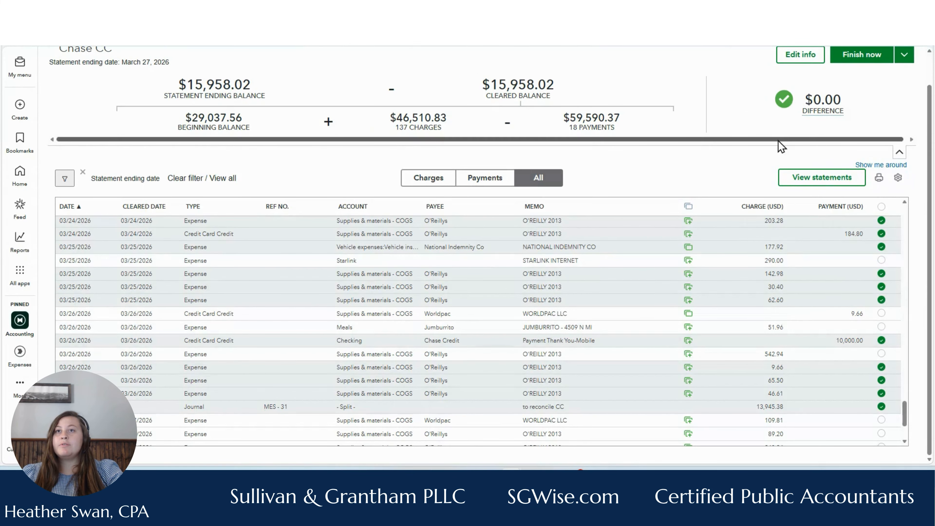
left_click(862, 54)
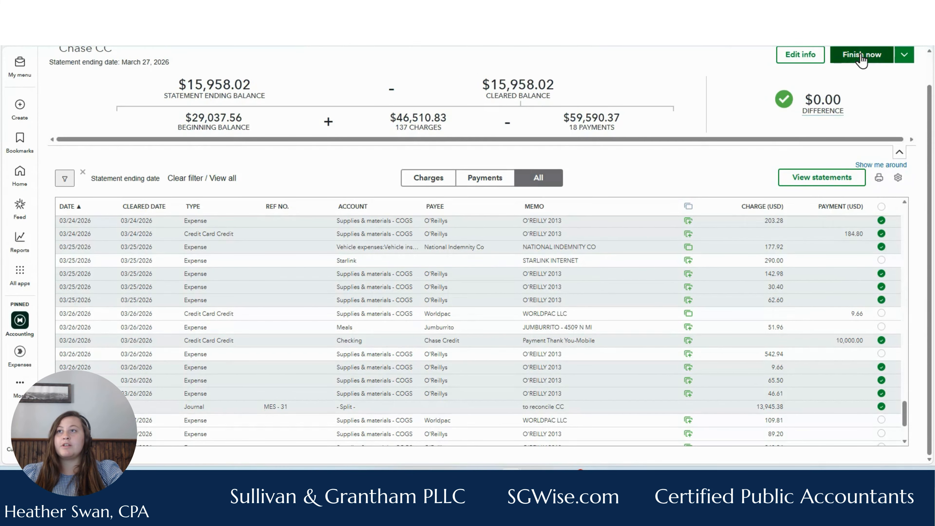